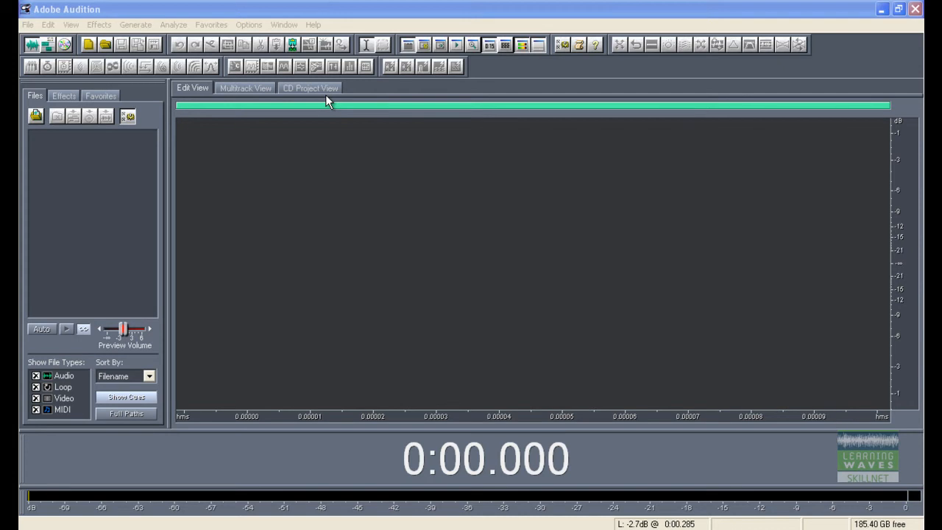
Import the Steve Jobs - Stanford audio file from the Basics - Steve Jobs Clip folder within Mastering Your AA Skills I on the Desktop
left_click(28, 24)
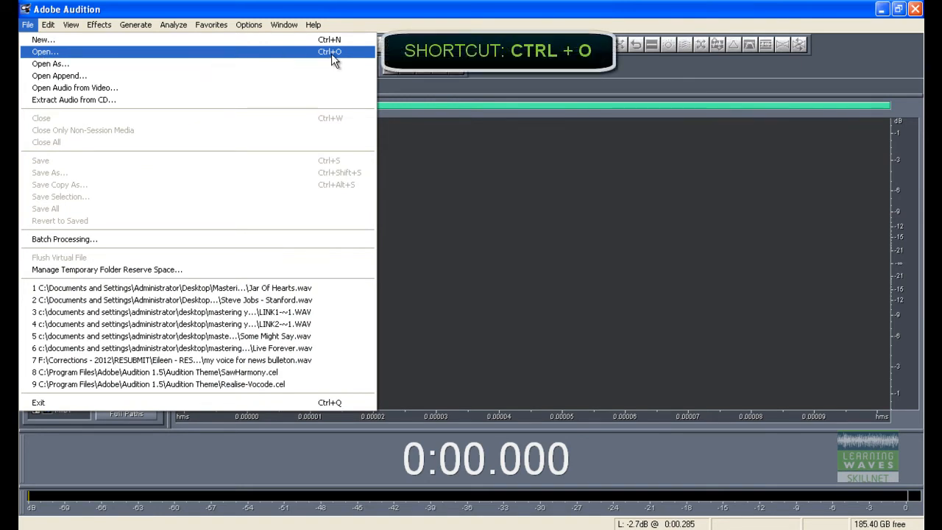
left_click(346, 22)
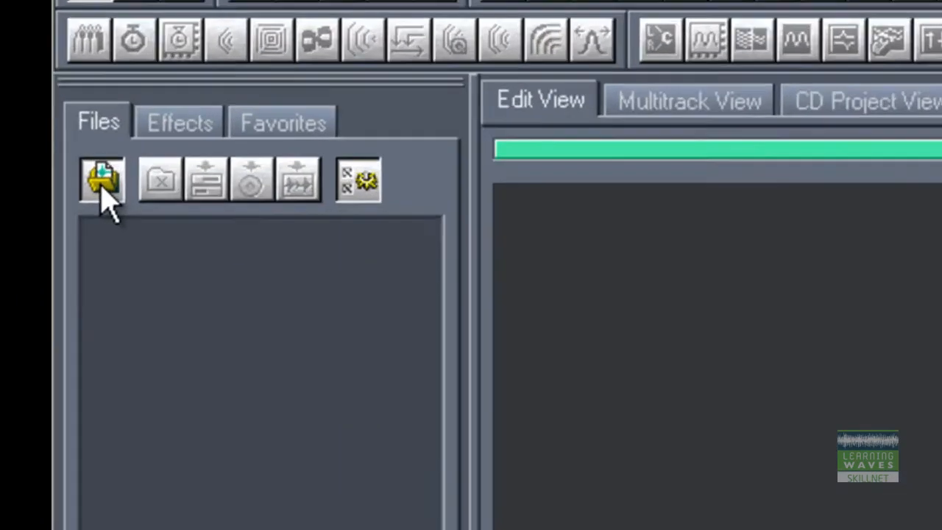
left_click(35, 116)
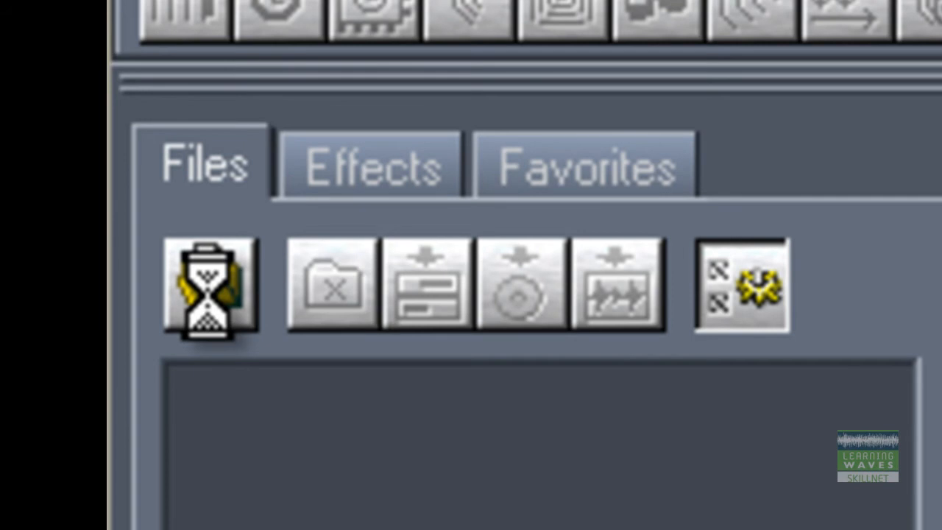
left_click(100, 89)
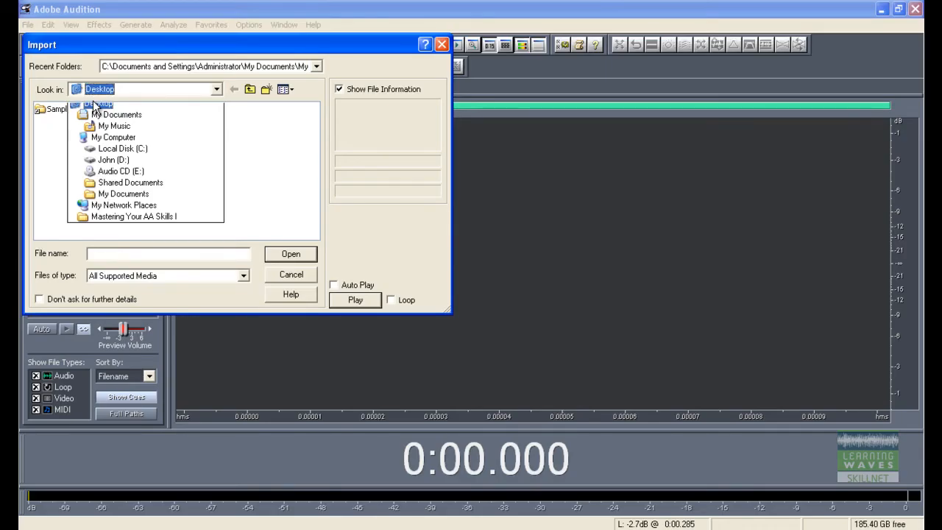
left_click(96, 104)
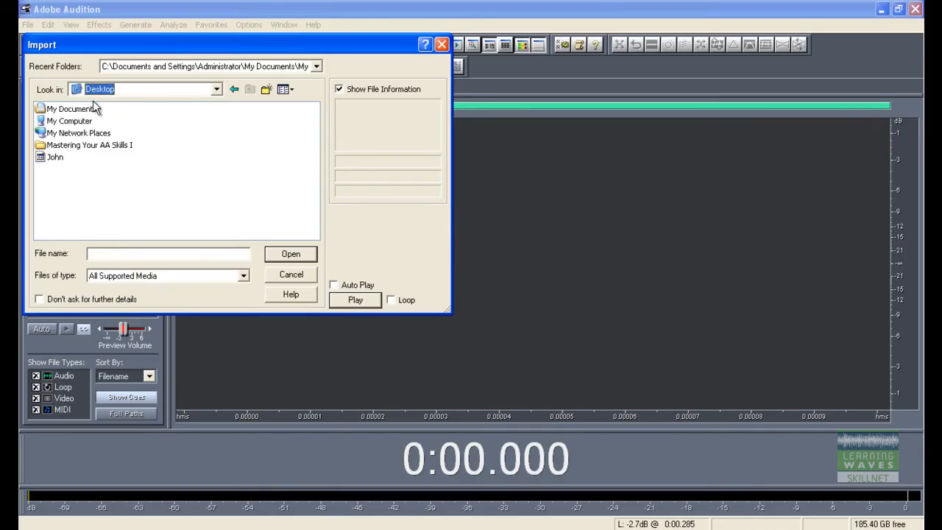
double_click(88, 145)
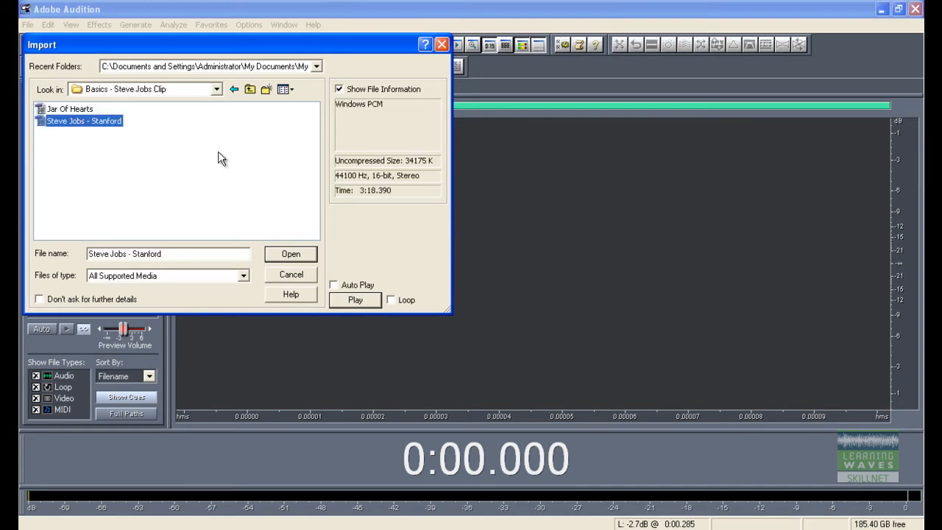
left_click(289, 253)
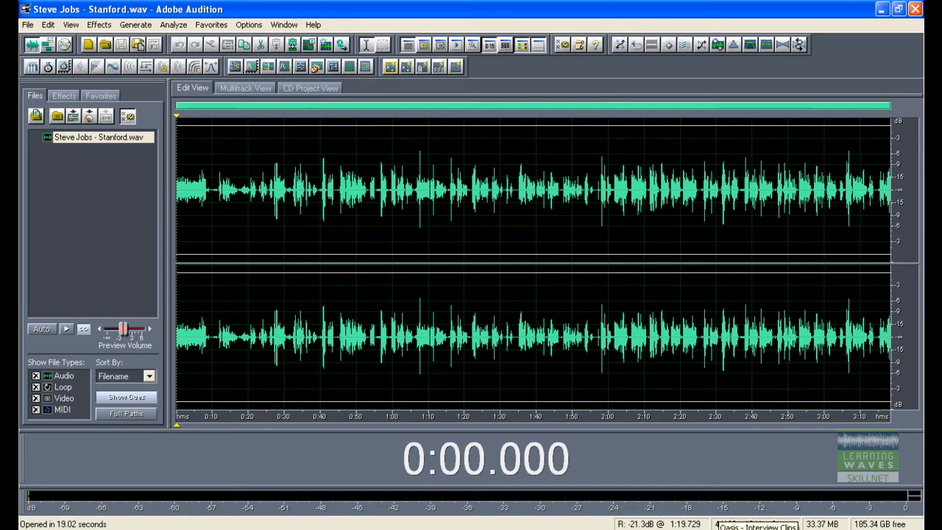
Switch to the Oasis - Interview Clips folder and add Link 1 and Link 4 to Audition's file list
left_click(718, 529)
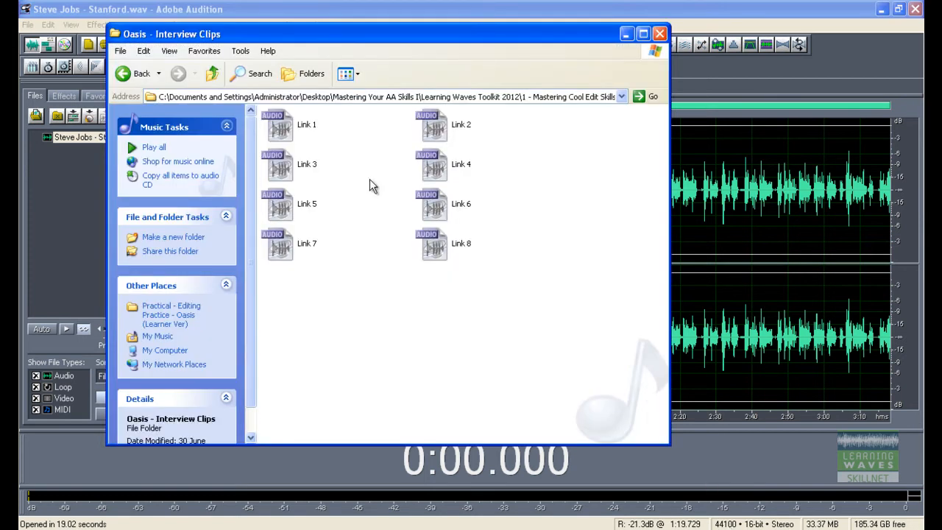
key("F3")
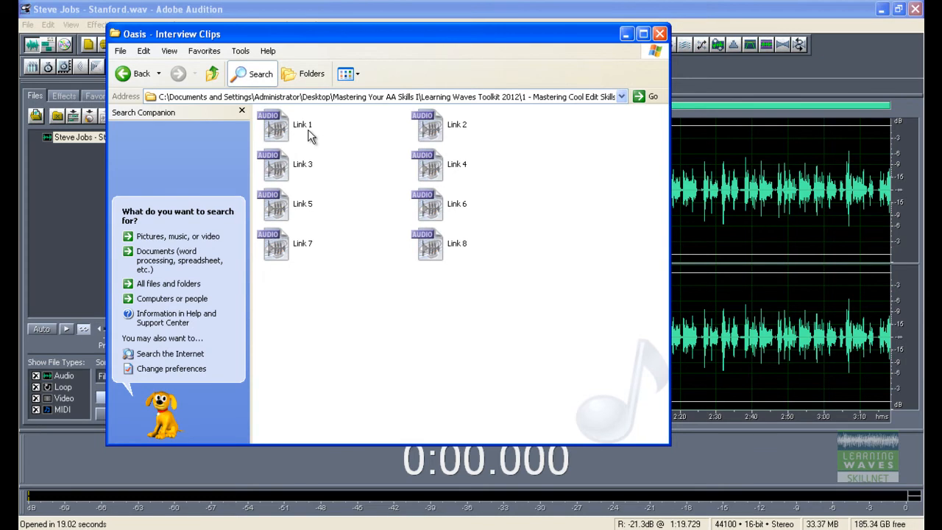
mouse_move(284, 131)
key("Down")
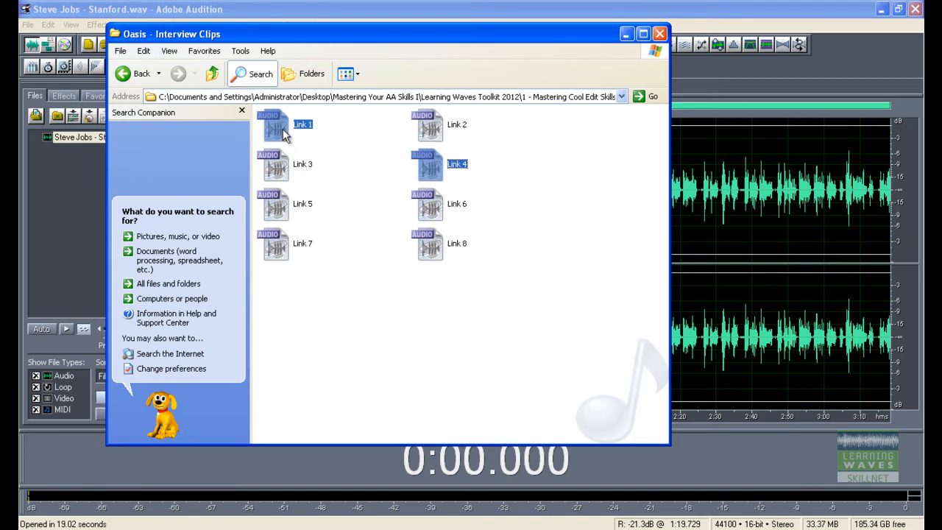
left_click_drag(282, 129, 241, 126)
left_click_drag(137, 157, 58, 179)
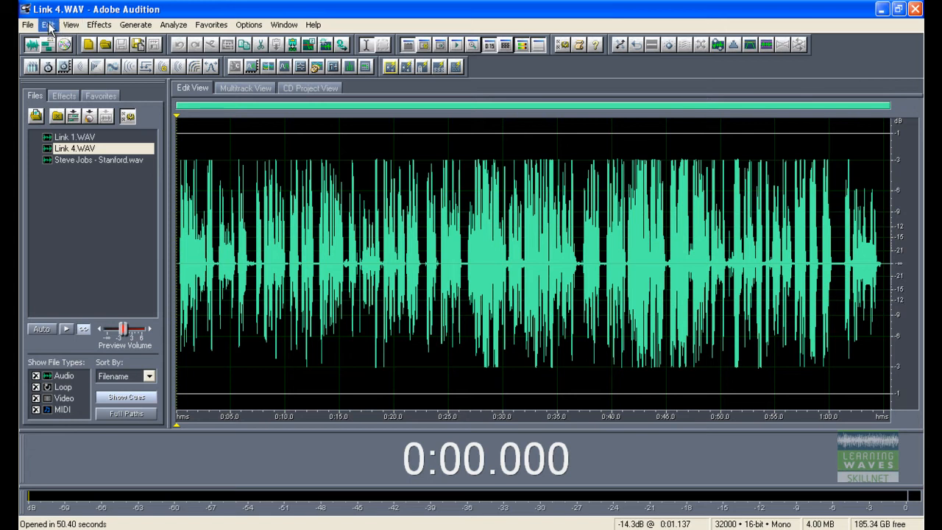
Open the settings for extracting audio from a CD
left_click(27, 25)
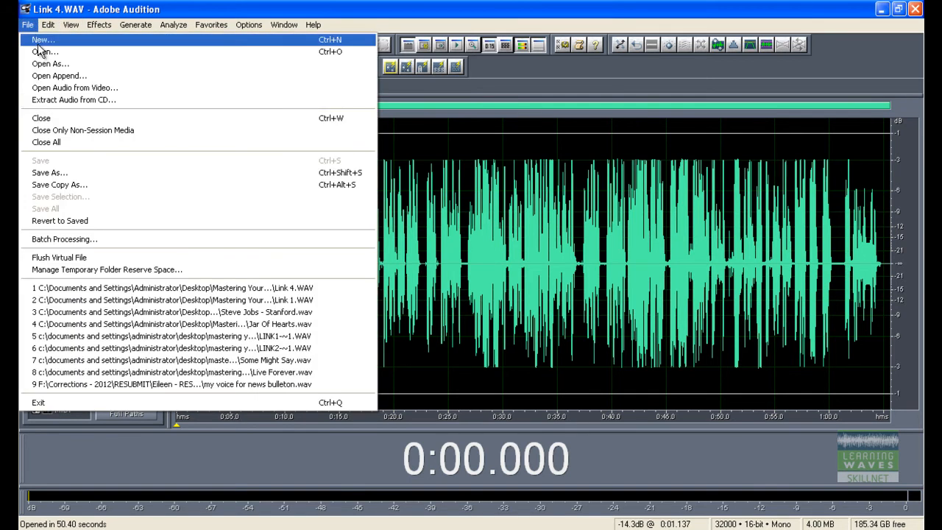
left_click(75, 99)
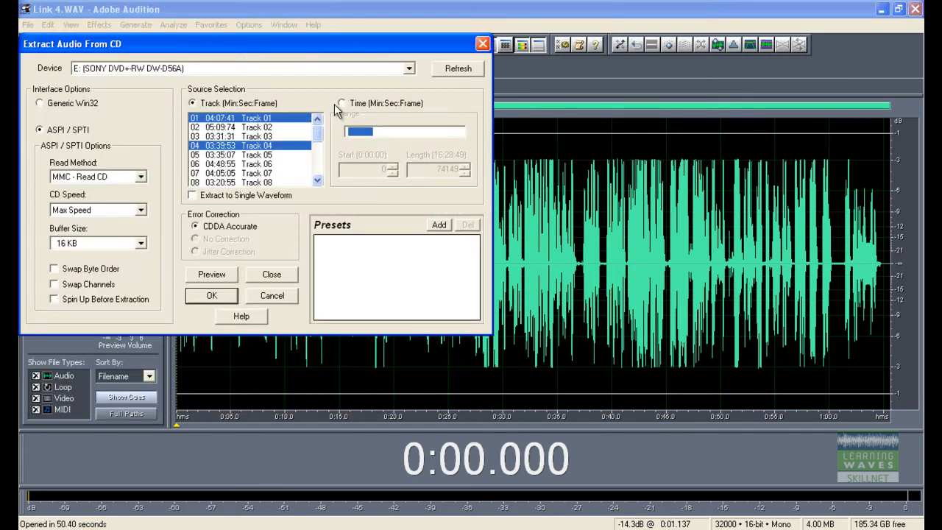
Try different CD track selections, including Track 06 alone and the range from Track 01 to Track 07
mouse_move(321, 126)
left_mouse_down()
mouse_move(317, 185)
mouse_move(313, 121)
left_mouse_up()
left_click(265, 164)
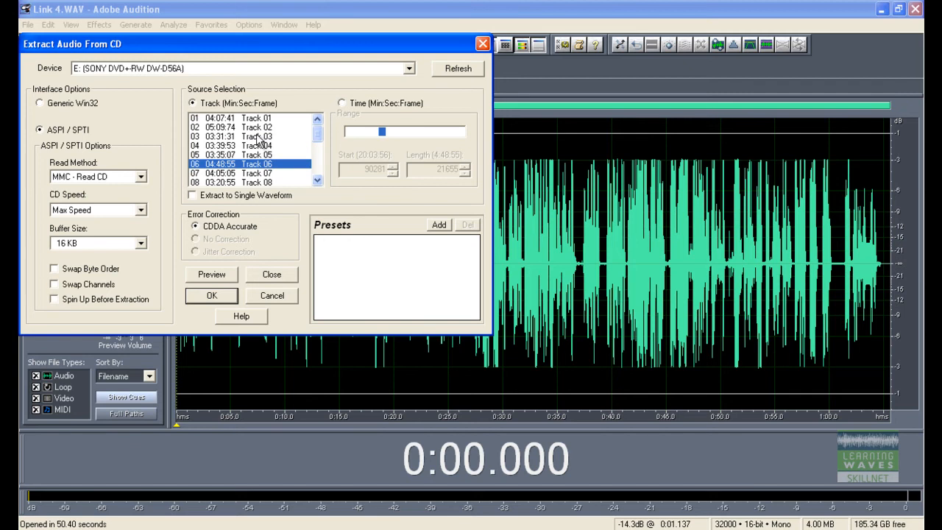
left_click(258, 129)
left_click(259, 145)
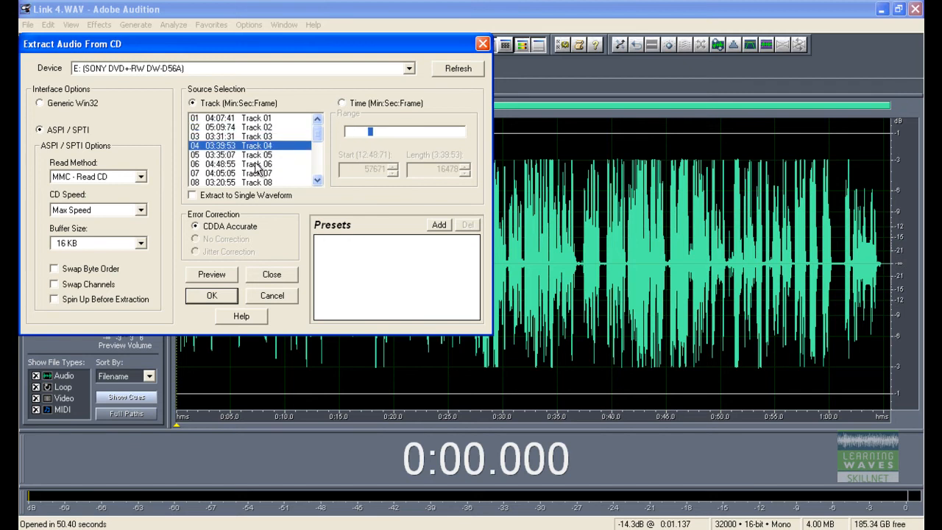
left_click(256, 164)
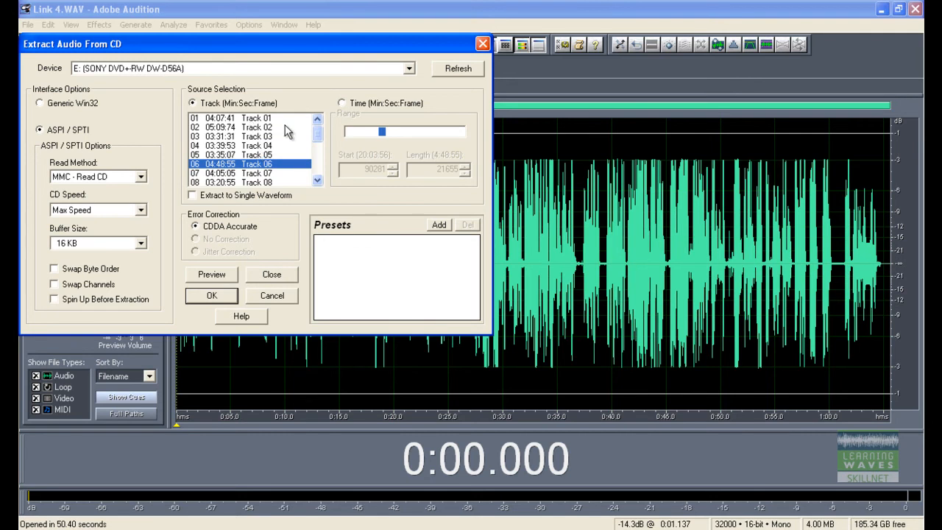
left_click(237, 120)
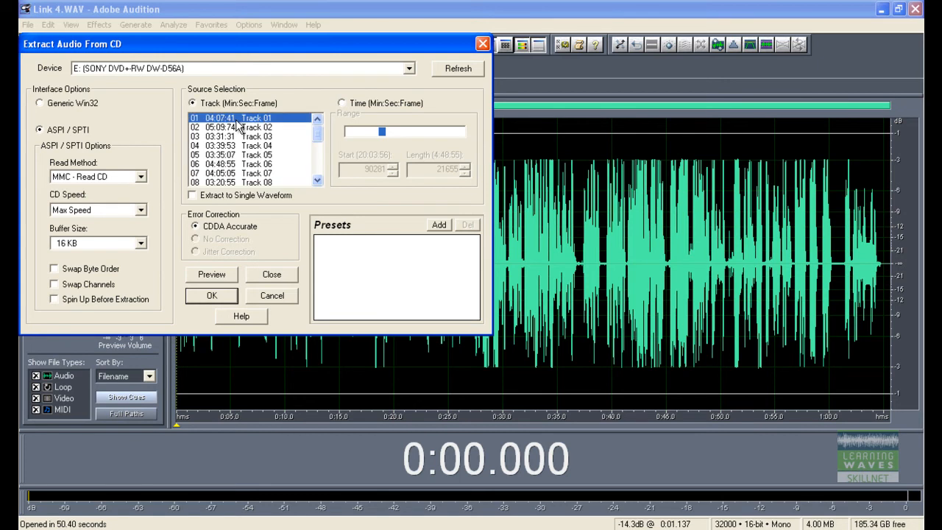
left_click(234, 173, "shift")
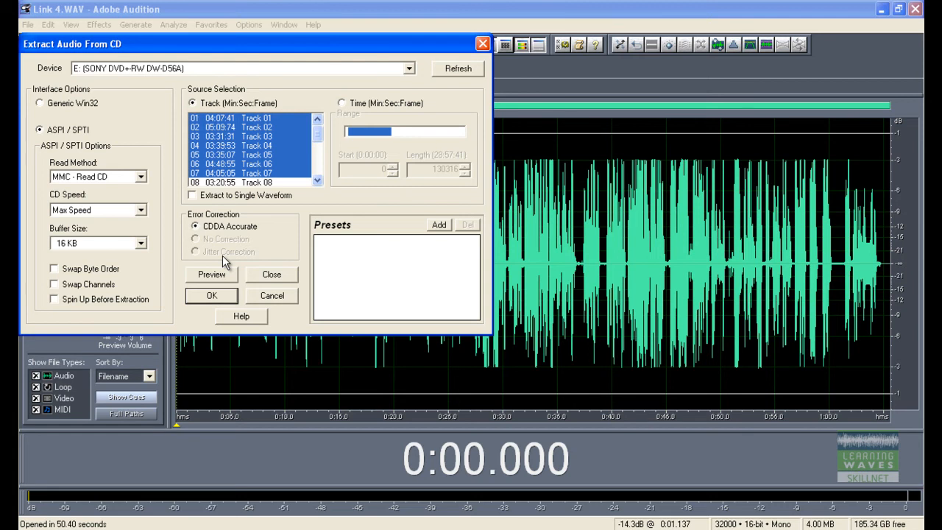
left_click(226, 155)
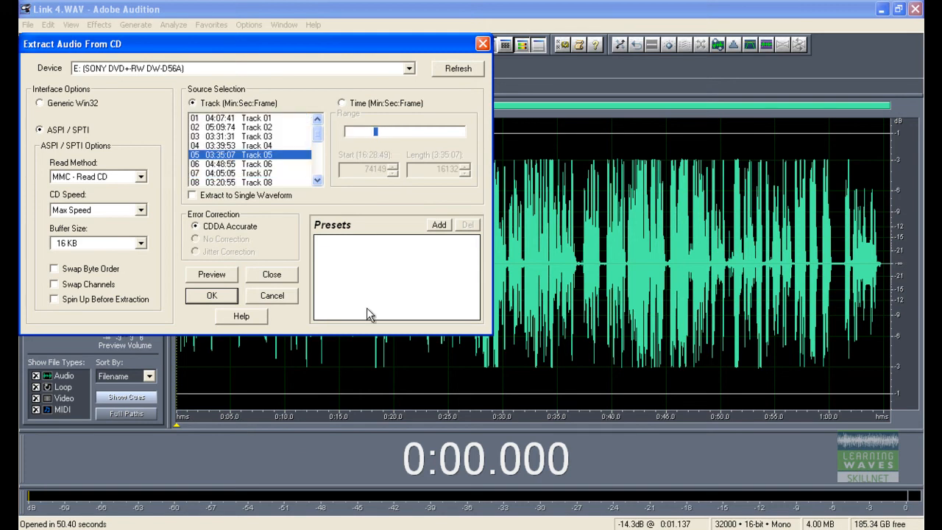
Preview Track 07 and extract it from the CD with the current settings
left_click(234, 173)
left_click(210, 275)
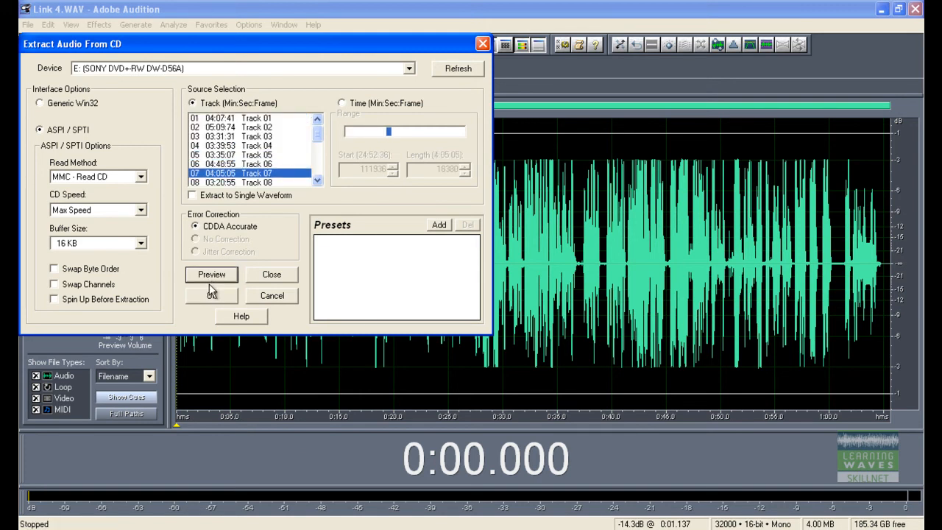
left_click(212, 295)
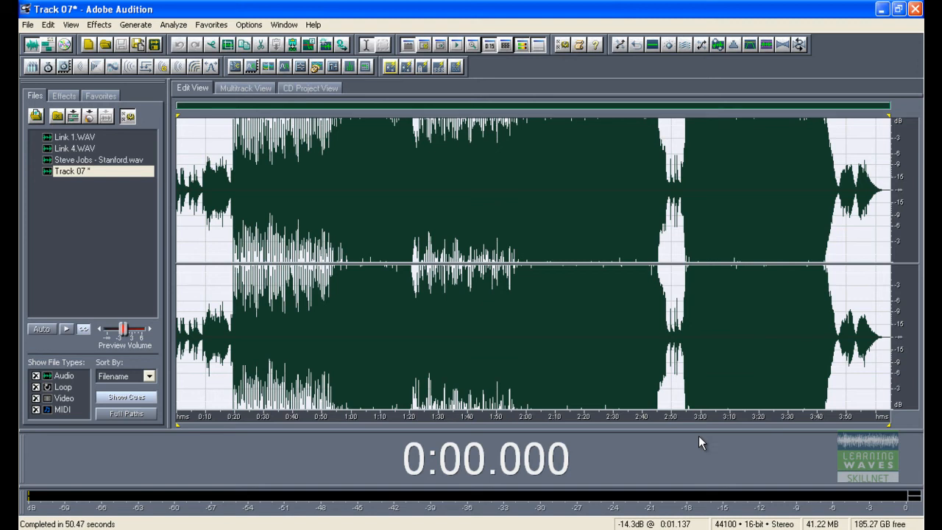
Save the extracted Track 07 as a Windows PCM file named Ballad in the Basics - Steve Jobs Clip folder
left_click(72, 171)
left_click(27, 25)
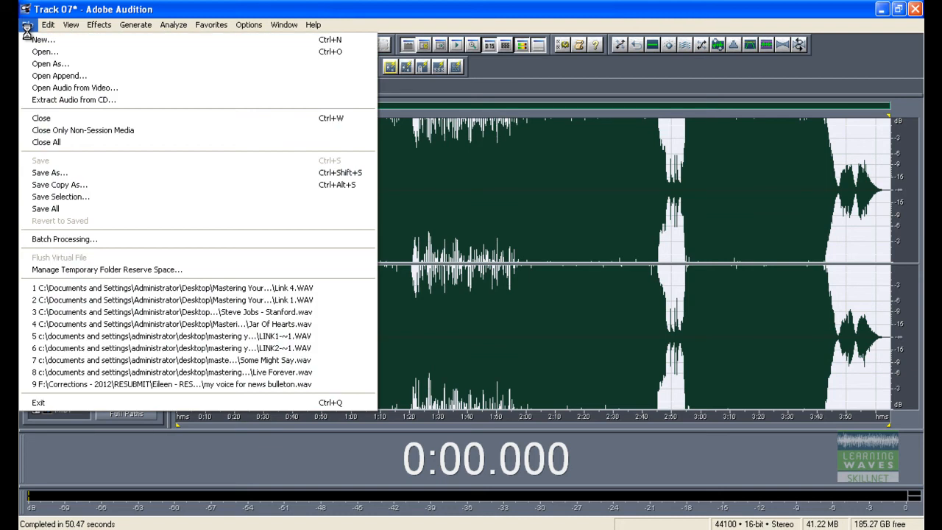
left_click(89, 176)
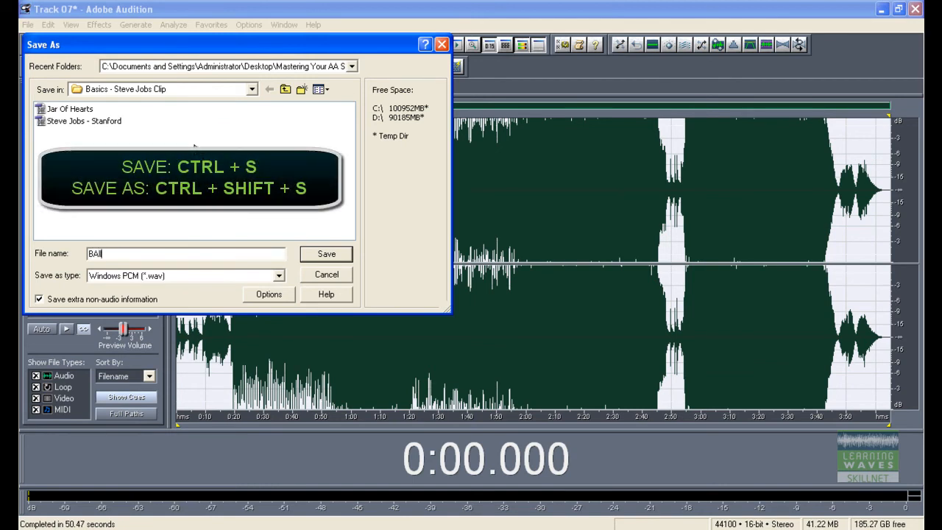
key("BackSpace")
key("BackSpace")
type("Balla")
key("BackSpace")
key("BackSpace")
key("BackSpace")
key("BackSpace")
type("allad")
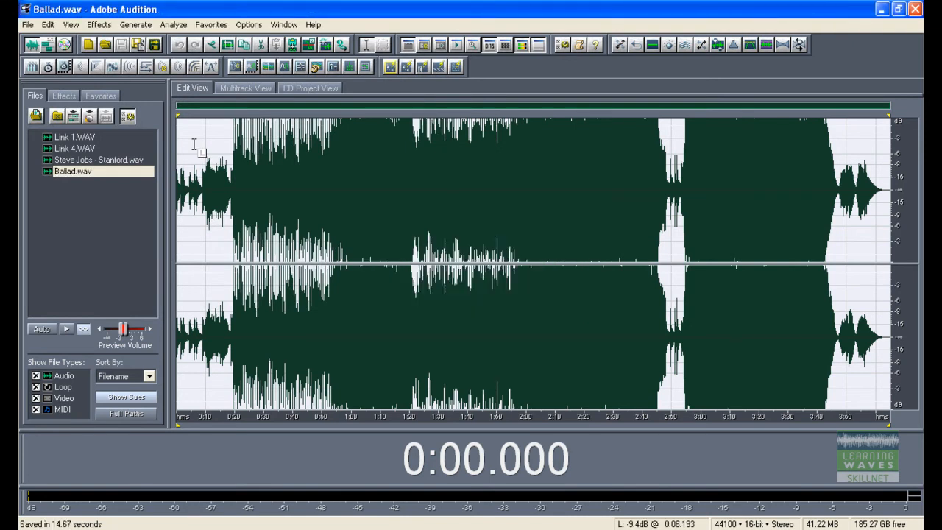
Create a new mono waveform at 44100 Hz and 16-bit, and record a short spoken clip into it
key("ctrl+n")
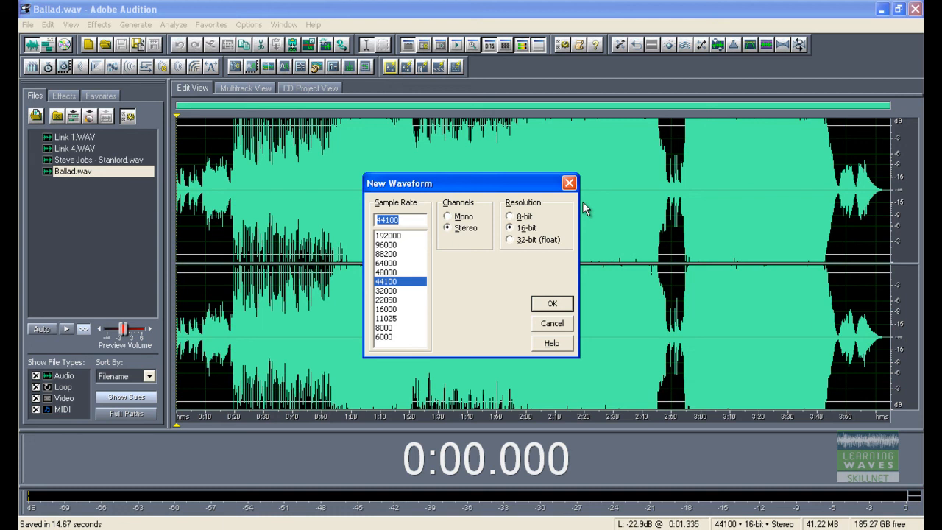
left_click(462, 218)
left_click(553, 304)
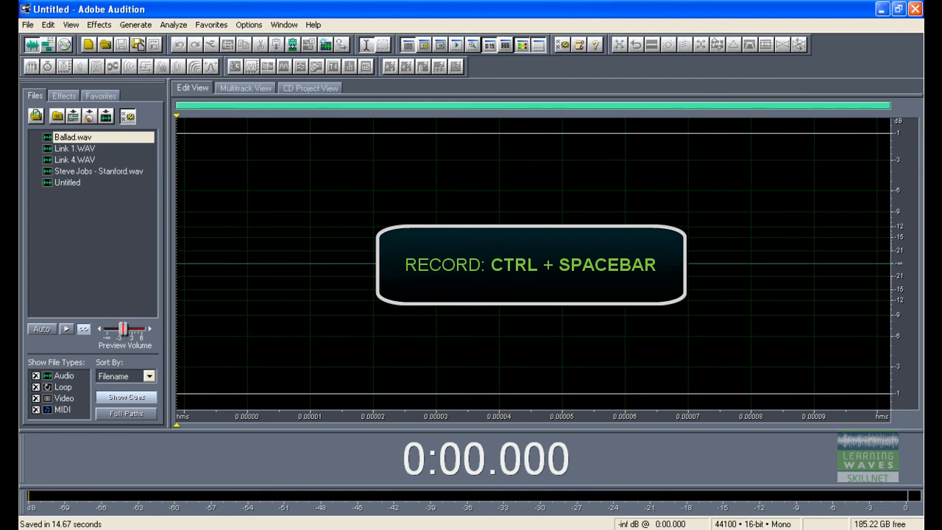
key("ctrl+space")
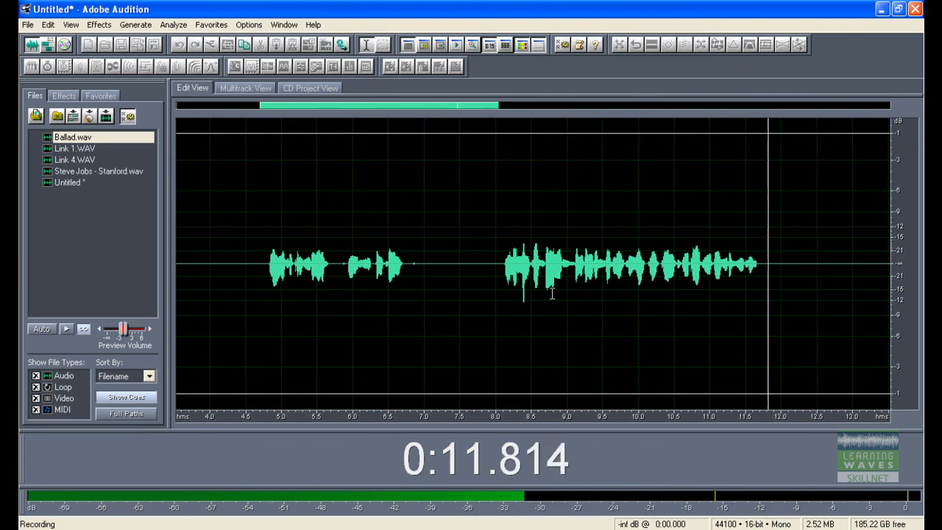
key("space")
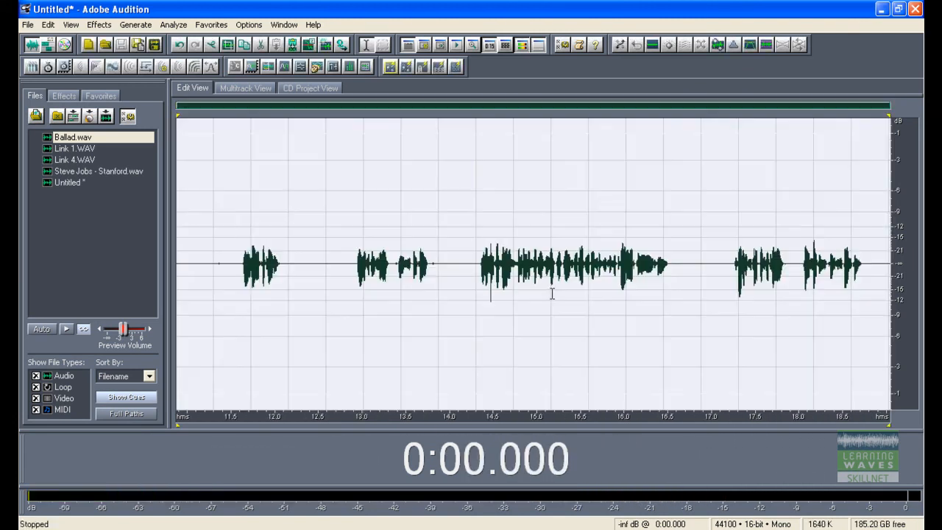